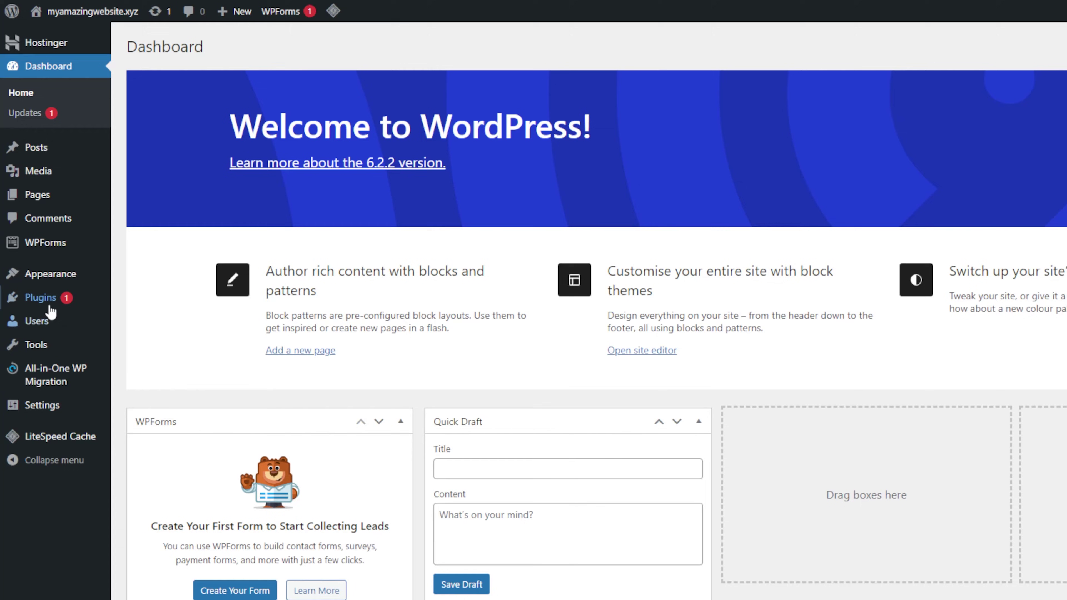
Step: Search the plugin directory for 'loginpress', install and activate LoginPress, and open its Customizer
{"action": "mouse_move", "coordinate": [48, 305]}
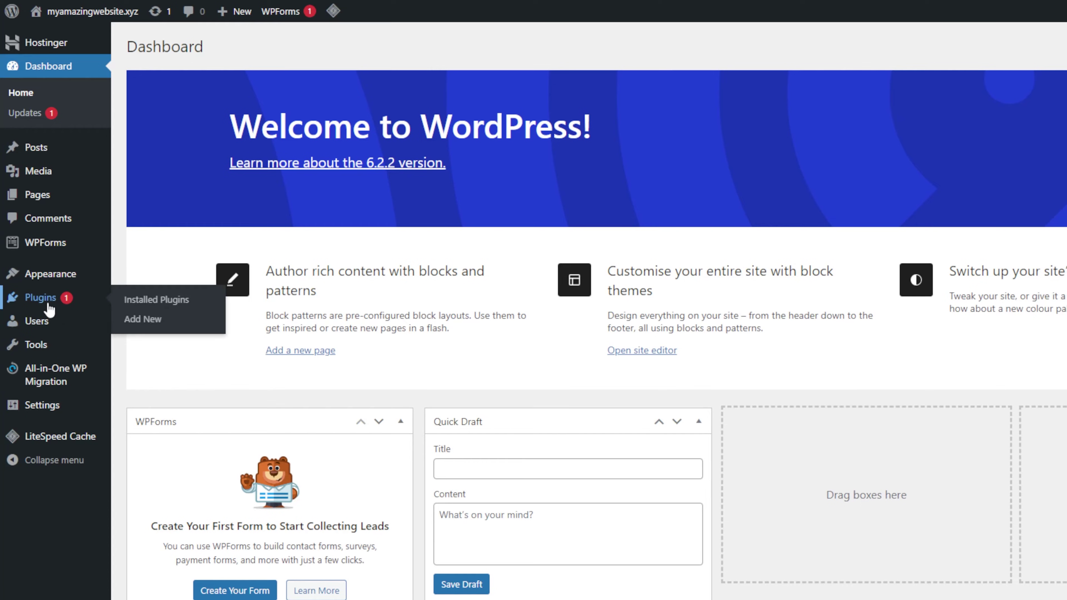
{"action": "left_click", "coordinate": [142, 321]}
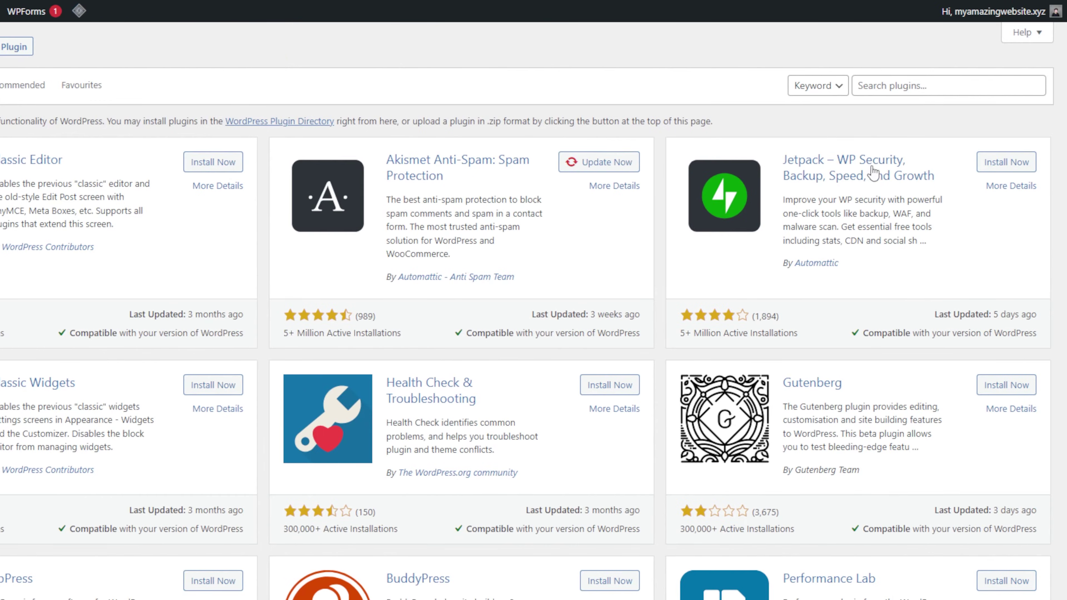
{"action": "left_click", "coordinate": [927, 89]}
{"action": "type", "text": "loginpress"}
{"action": "left_click", "coordinate": [376, 164]}
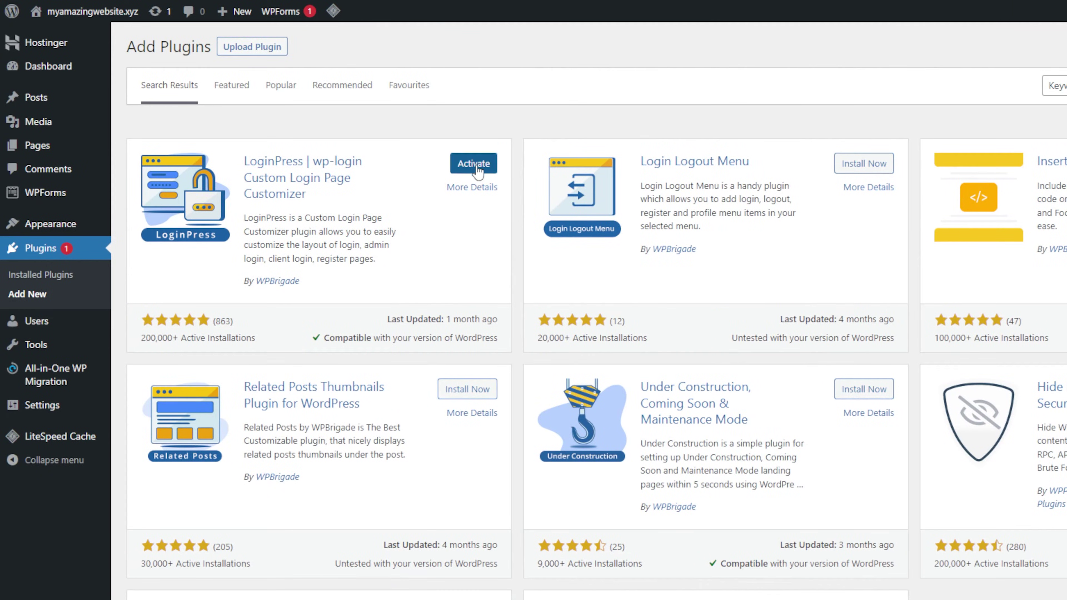
{"action": "left_click", "coordinate": [473, 163]}
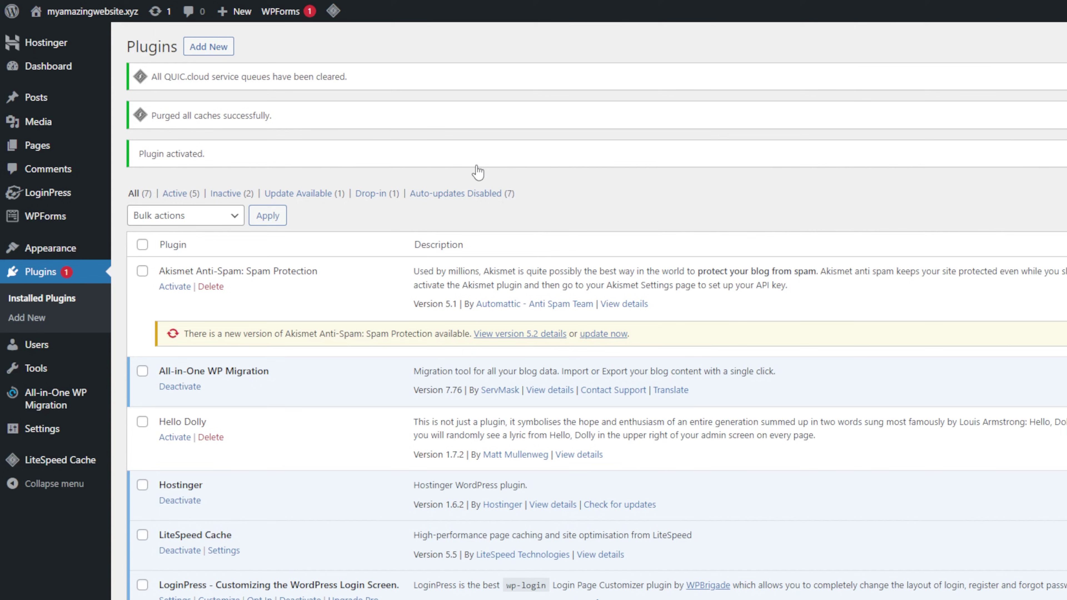
{"action": "mouse_move", "coordinate": [67, 194]}
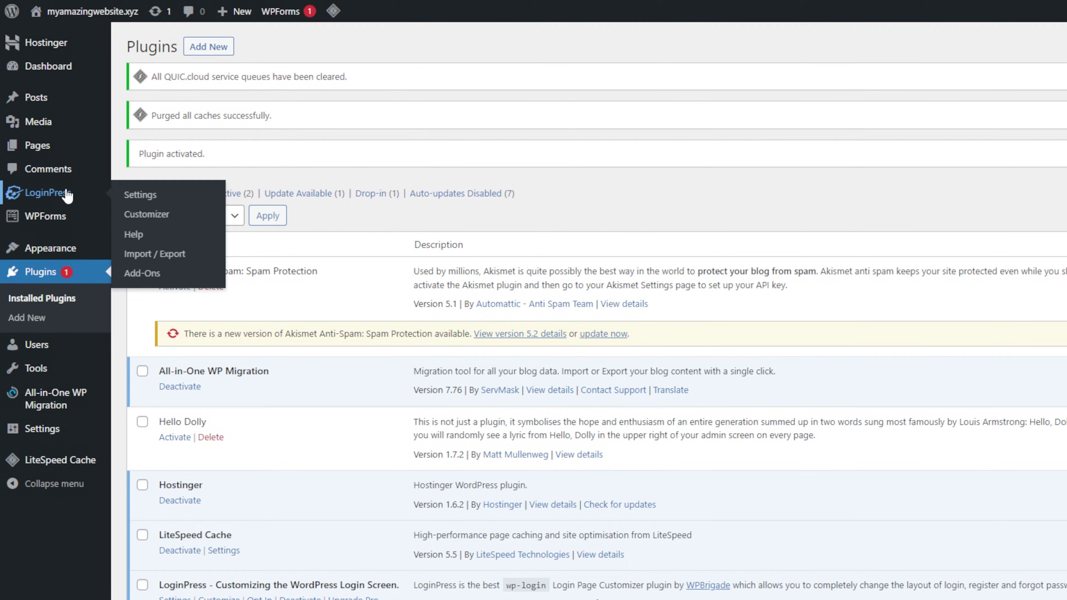
{"action": "left_click", "coordinate": [164, 214]}
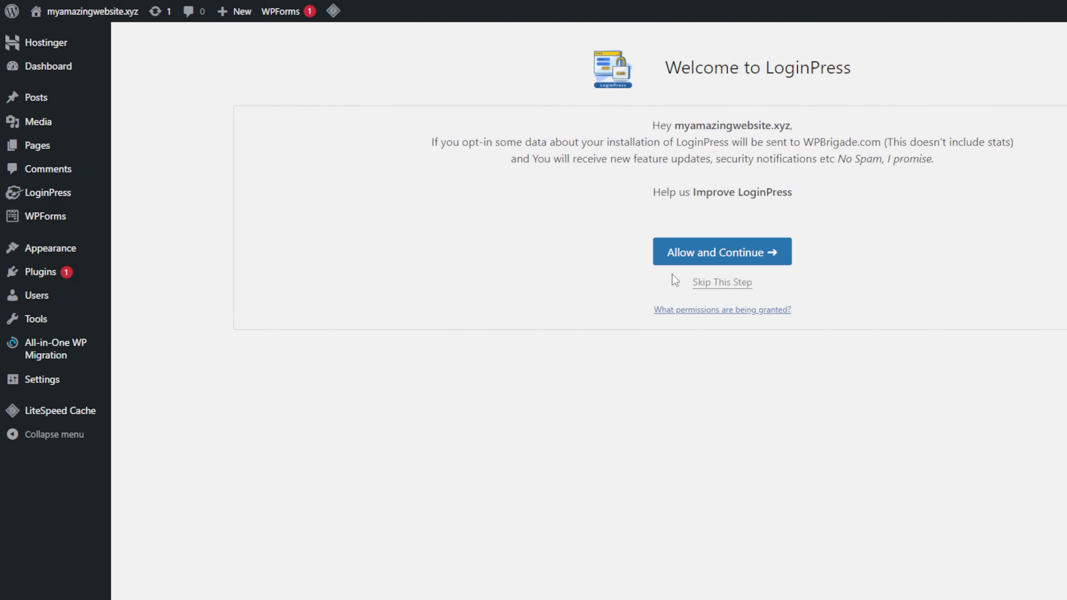
Step: Skip the LoginPress data-sharing opt-in and open the Logo section, which shows 84 px width and height
{"action": "left_click", "coordinate": [706, 282]}
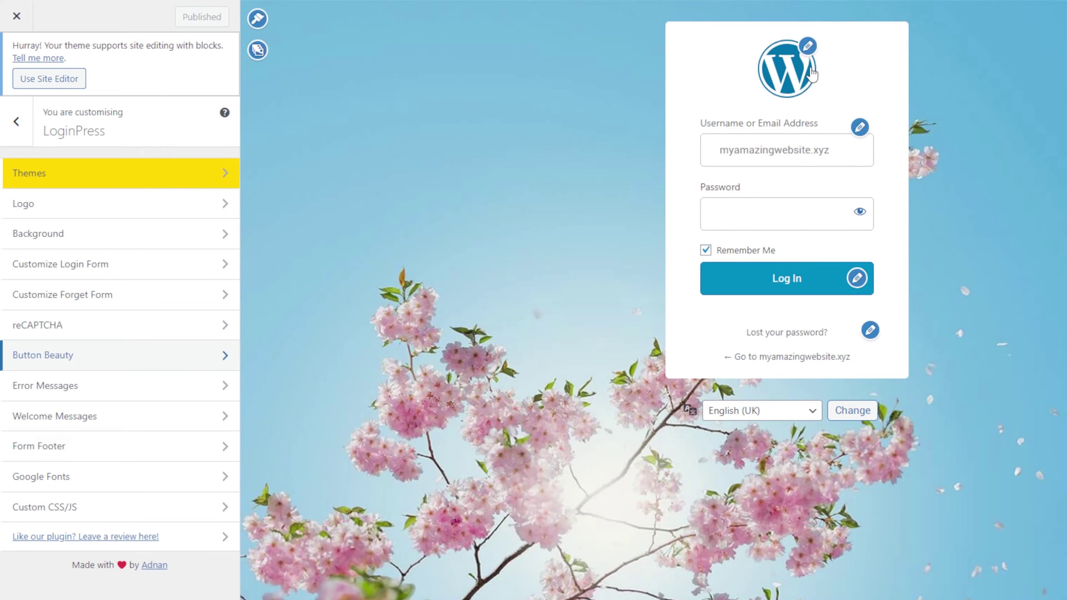
{"action": "left_click", "coordinate": [808, 52]}
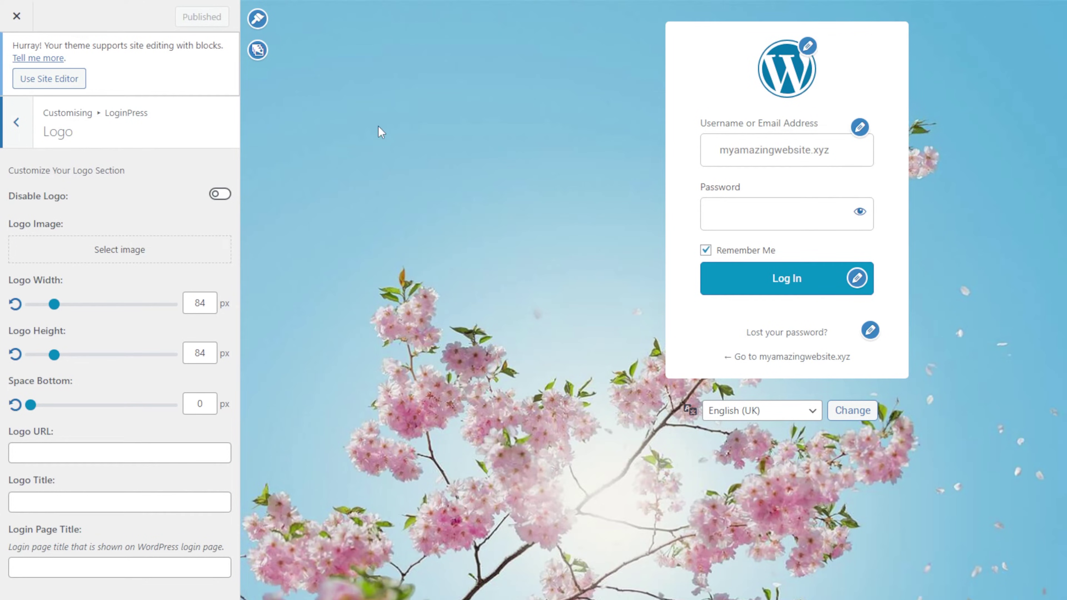
Step: Set the login logo to the purple Hostinger image with alt text 'hostinger's logo'
{"action": "left_click", "coordinate": [120, 249]}
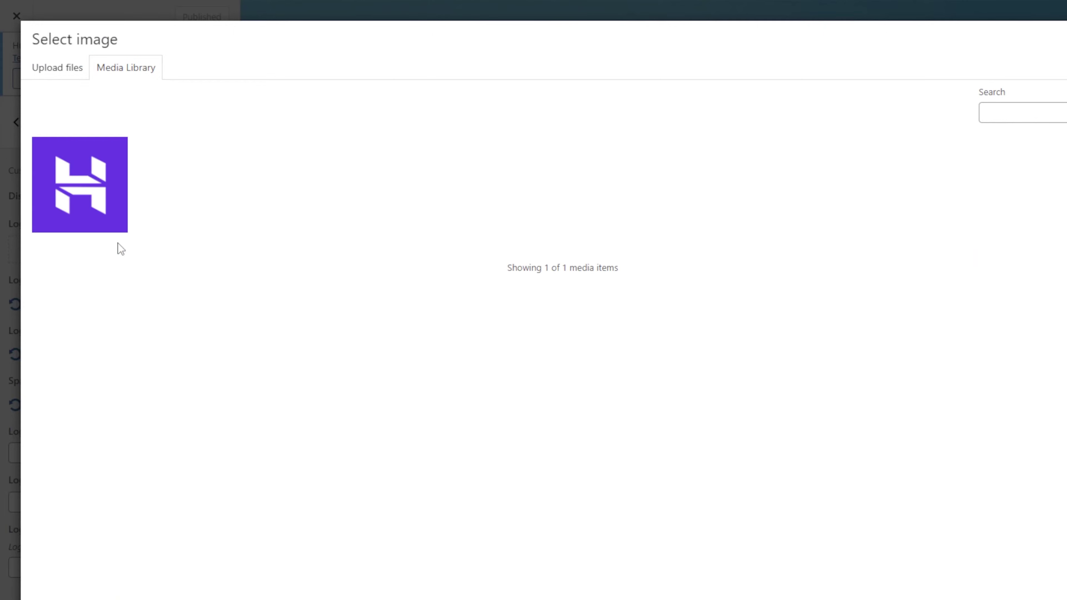
{"action": "left_click", "coordinate": [99, 219]}
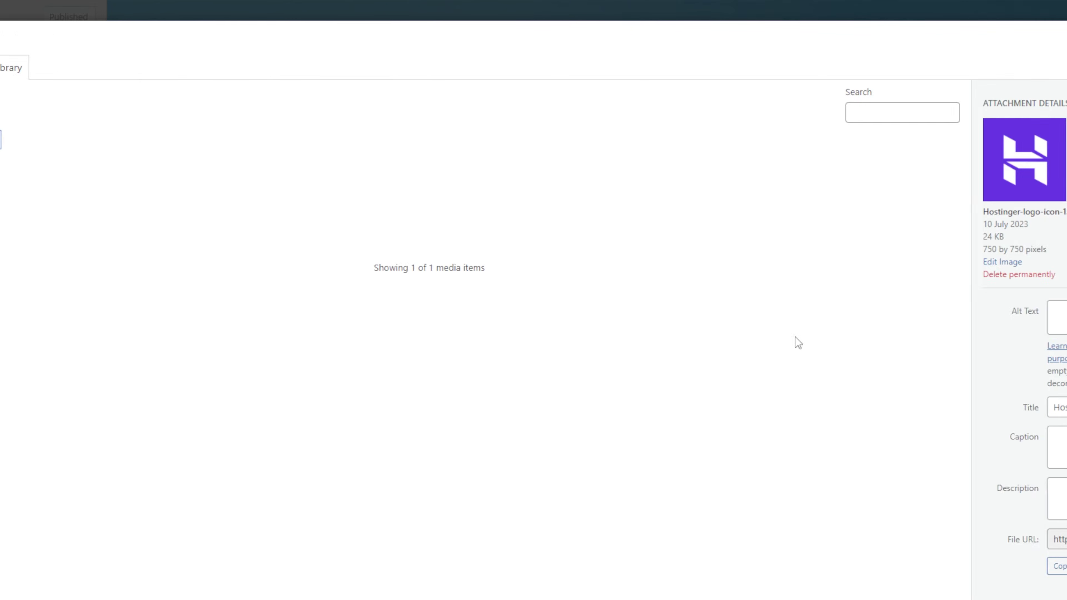
{"action": "left_click", "coordinate": [953, 311]}
{"action": "type", "text": "hostinger's logo"}
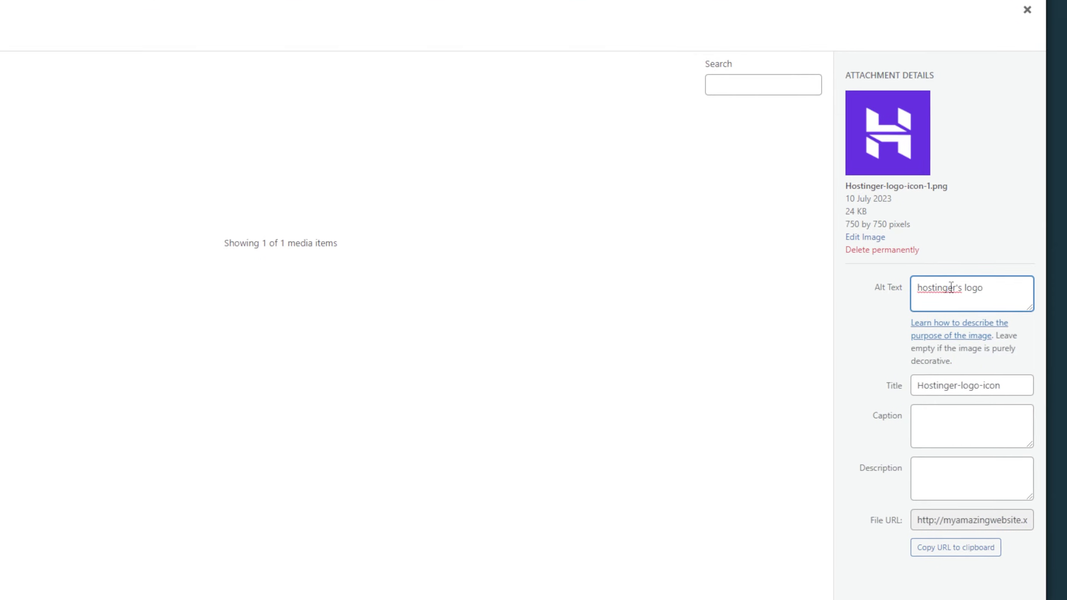
{"action": "left_click", "coordinate": [976, 551]}
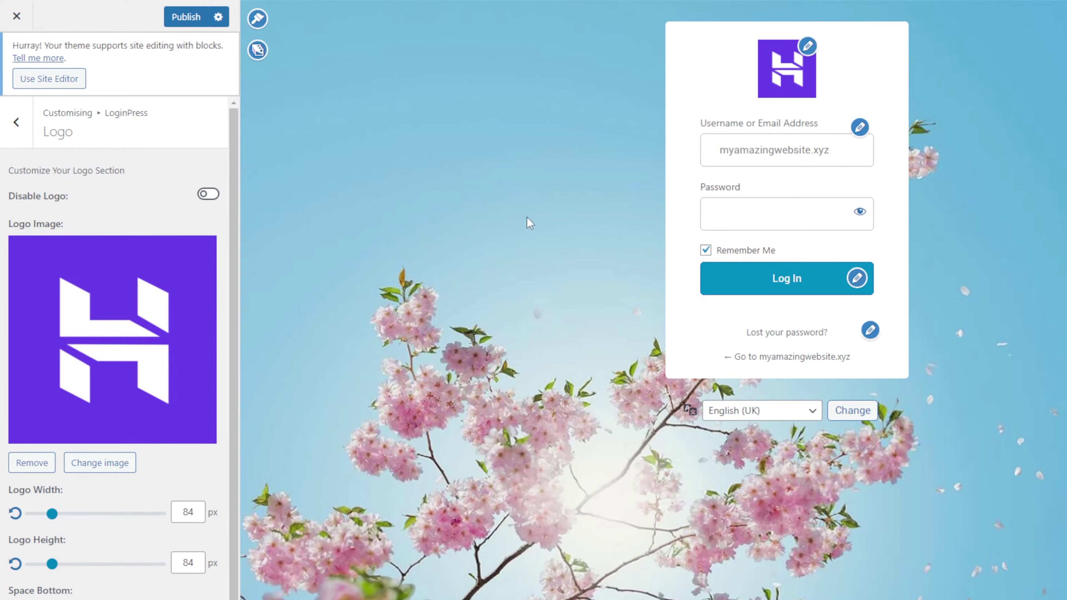
{"action": "left_click", "coordinate": [261, 53]}
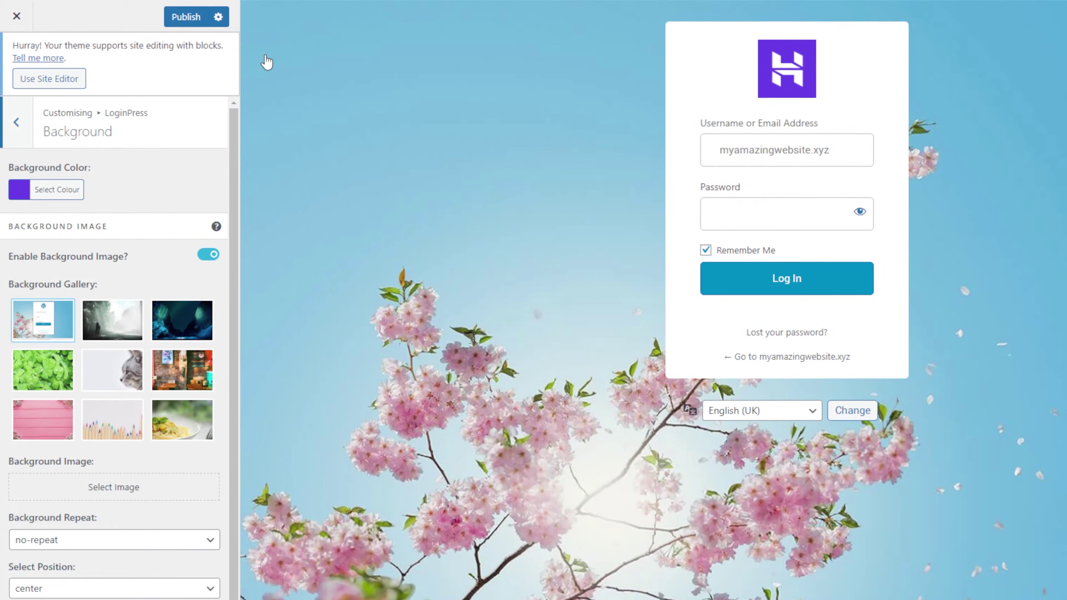
Step: Disable the background image so the login preview shows a solid purple background
{"action": "left_click", "coordinate": [207, 255]}
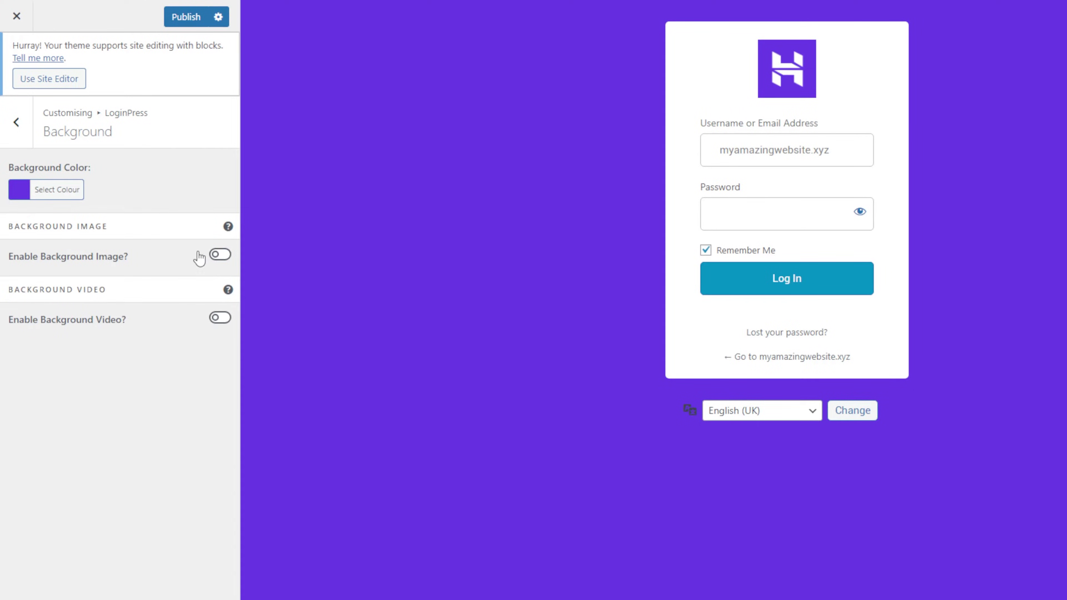
{"action": "left_click", "coordinate": [23, 130]}
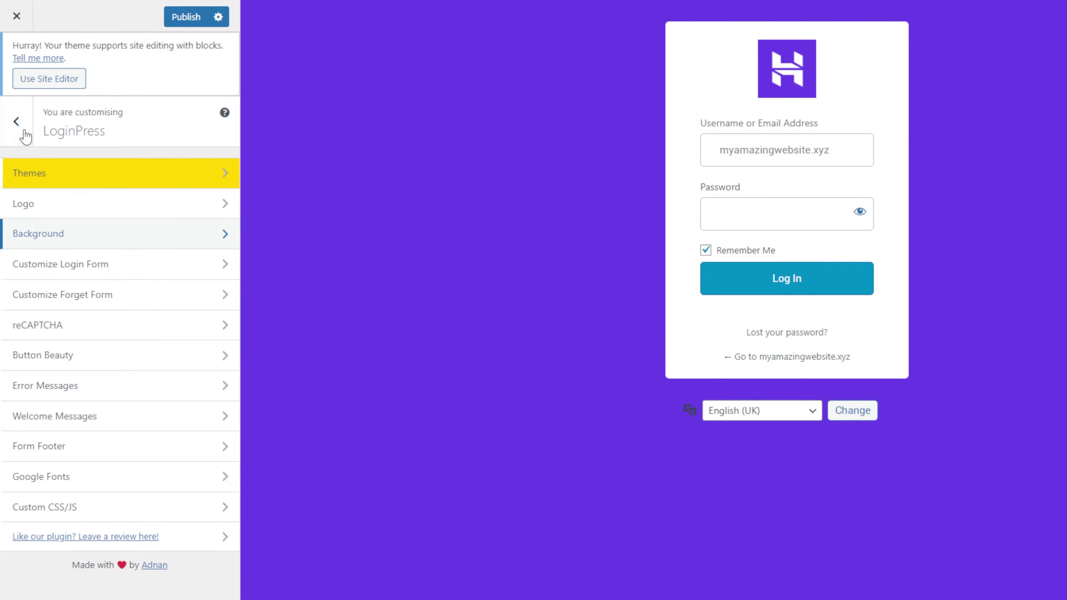
{"action": "left_click", "coordinate": [74, 354]}
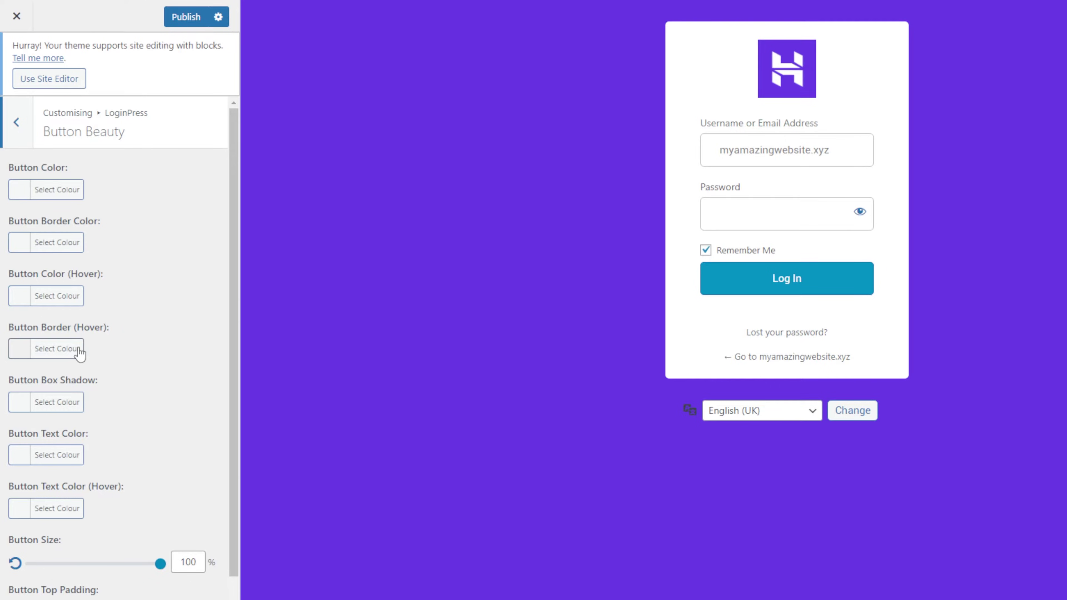
Step: Paste the purple hex value in as the Log In button colour
{"action": "left_click", "coordinate": [19, 194]}
{"action": "left_click", "coordinate": [113, 189]}
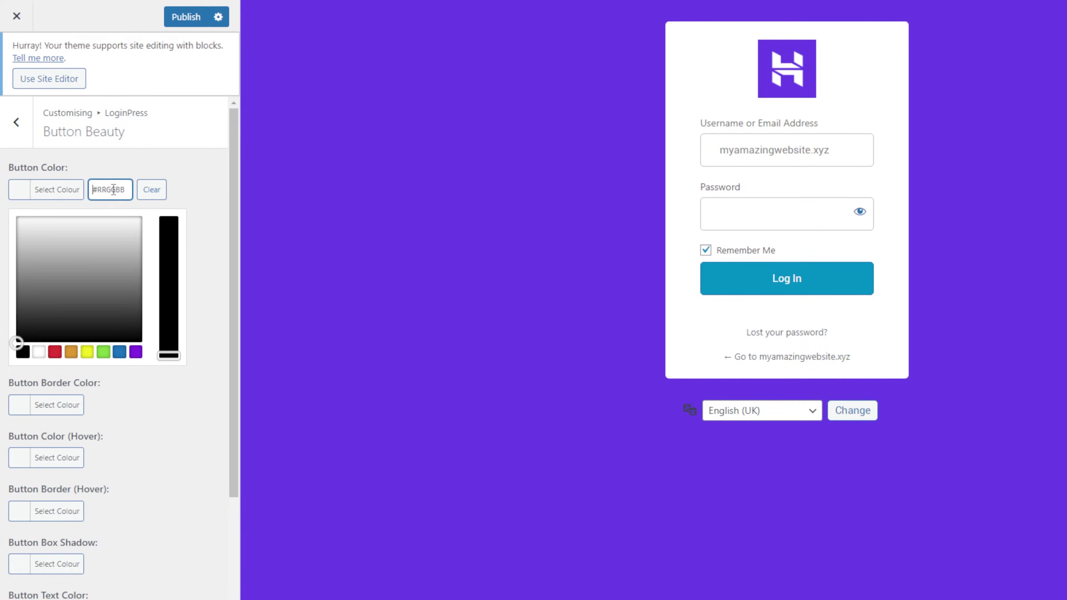
{"action": "key", "text": "ctrl+v"}
{"action": "left_click", "coordinate": [260, 203]}
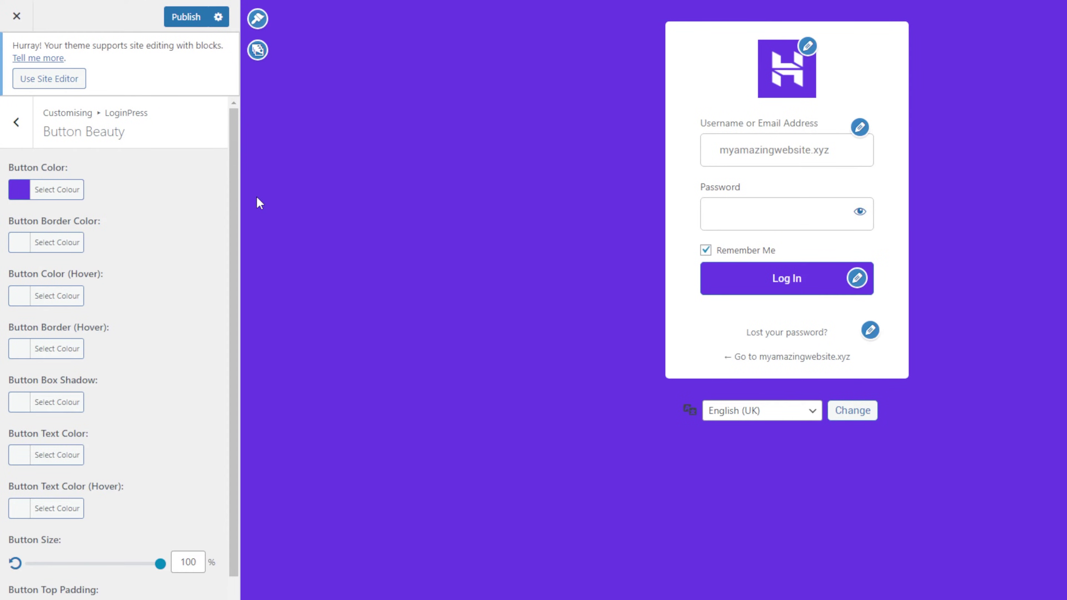
{"action": "left_click", "coordinate": [869, 339]}
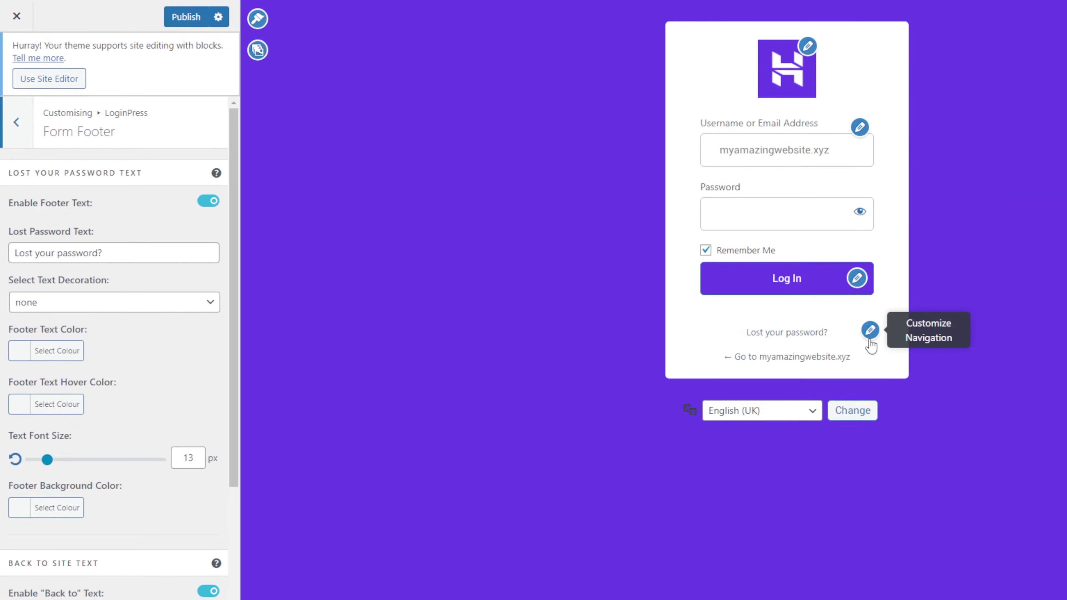
Step: Check the Form Footer text decoration (kept at none) and its text and background colours, leaving all of them unchanged
{"action": "left_click", "coordinate": [181, 305]}
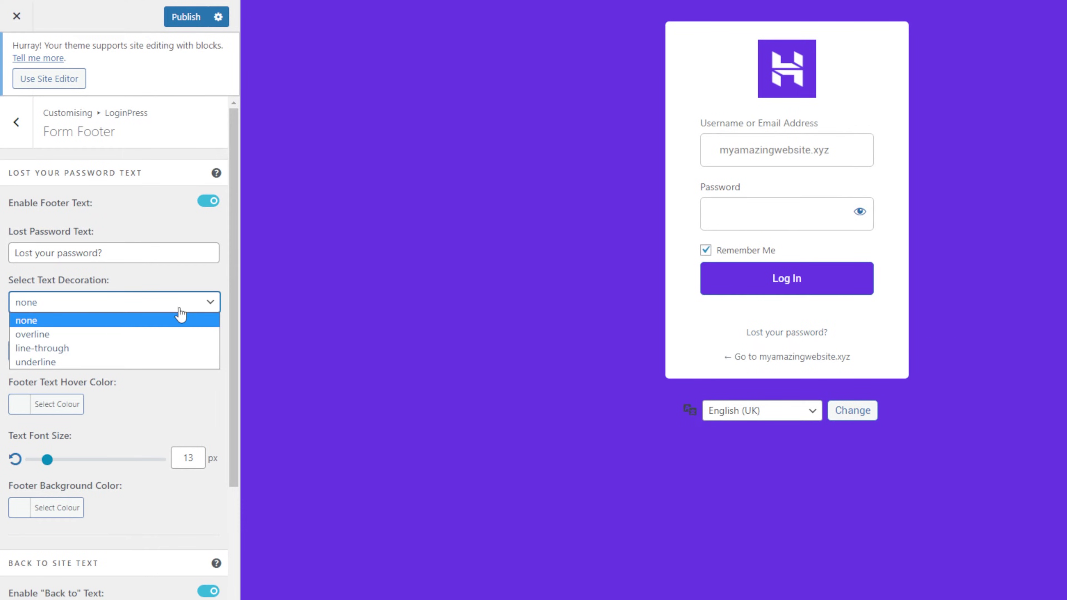
{"action": "left_click", "coordinate": [174, 393]}
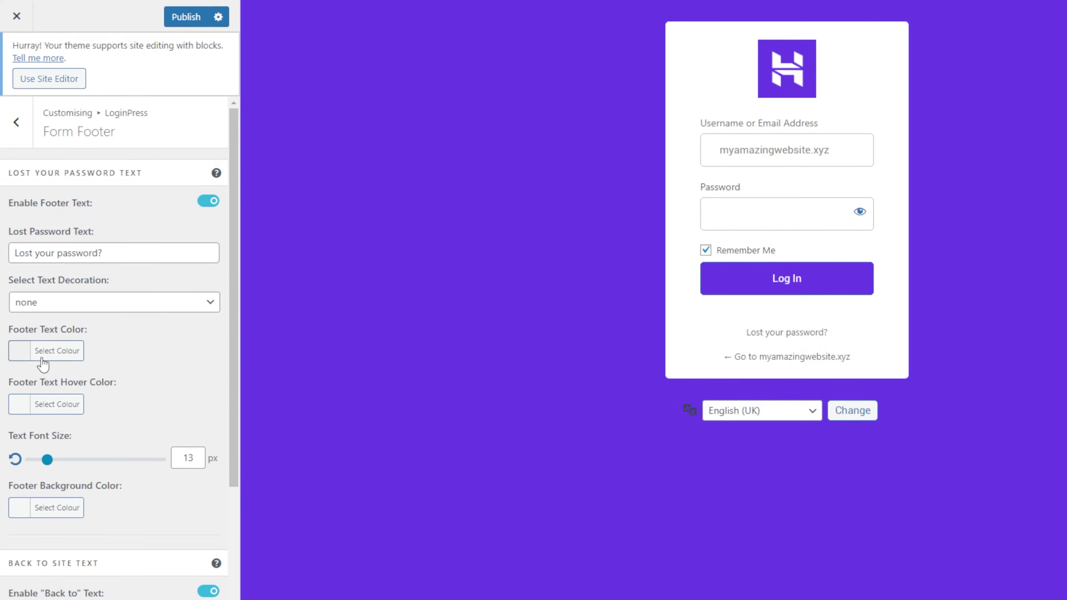
{"action": "left_click", "coordinate": [32, 354]}
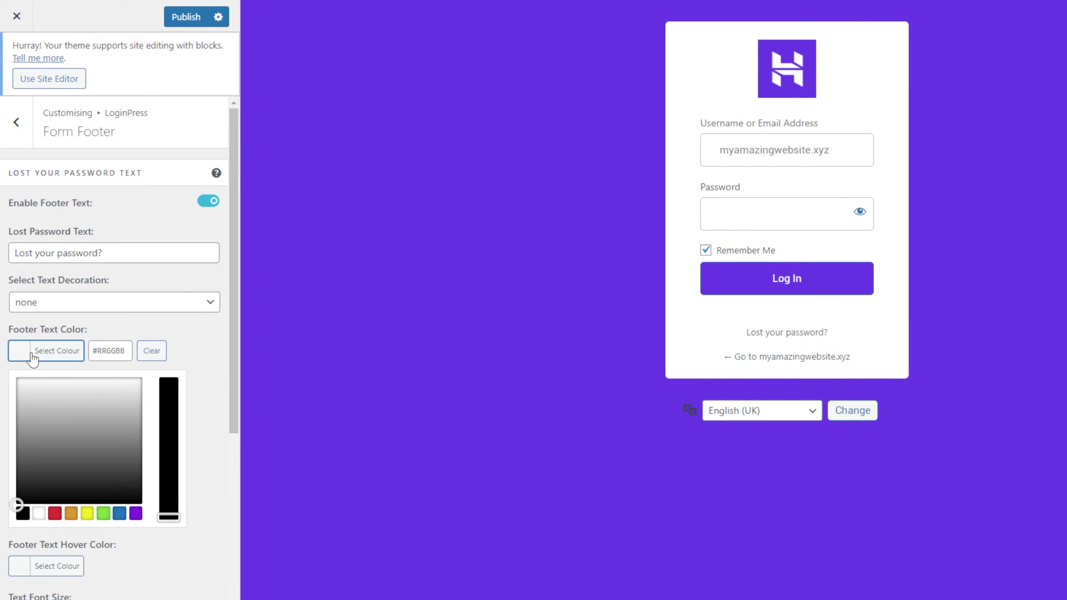
{"action": "left_click", "coordinate": [197, 362]}
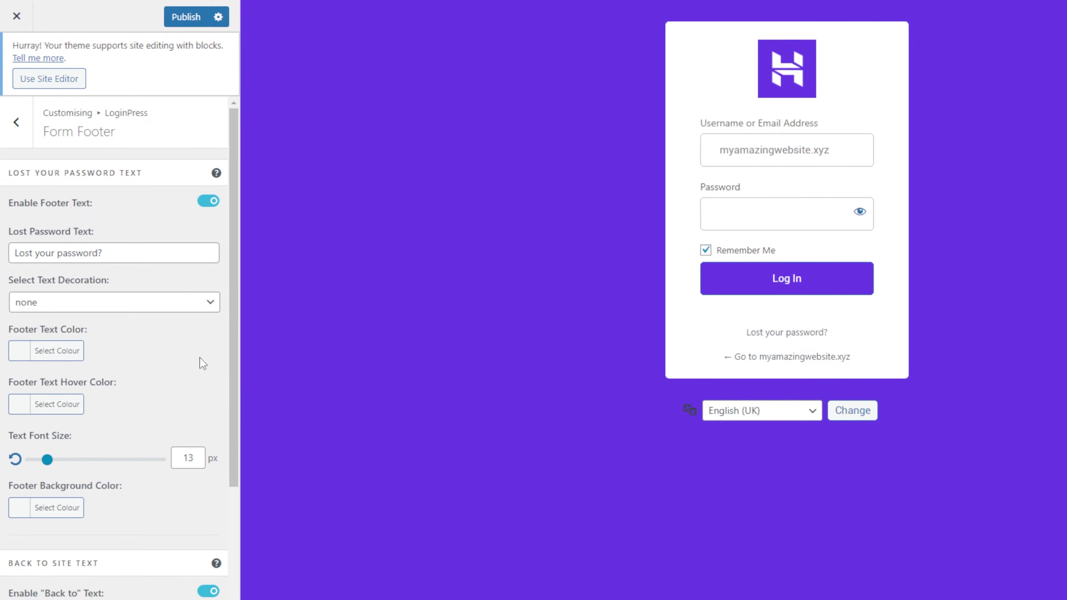
{"action": "left_click", "coordinate": [26, 509]}
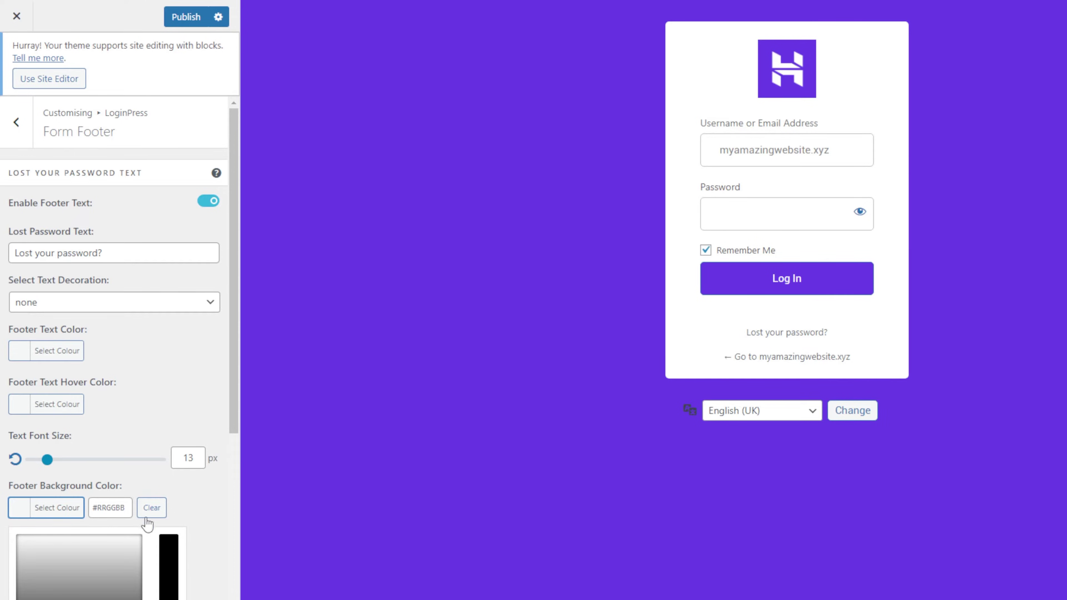
{"action": "left_click", "coordinate": [201, 508]}
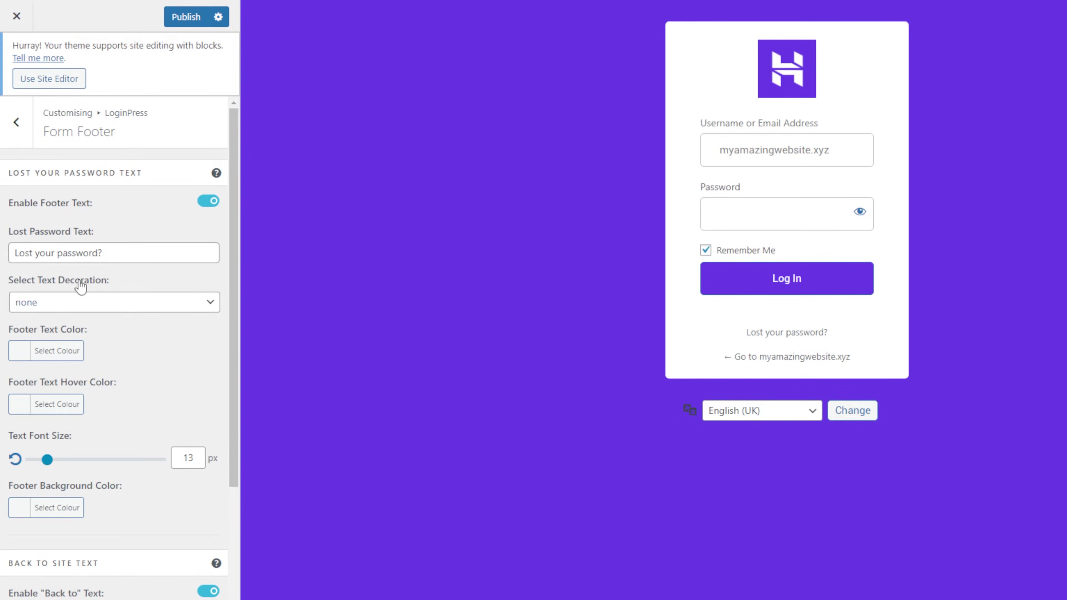
{"action": "left_click", "coordinate": [17, 126]}
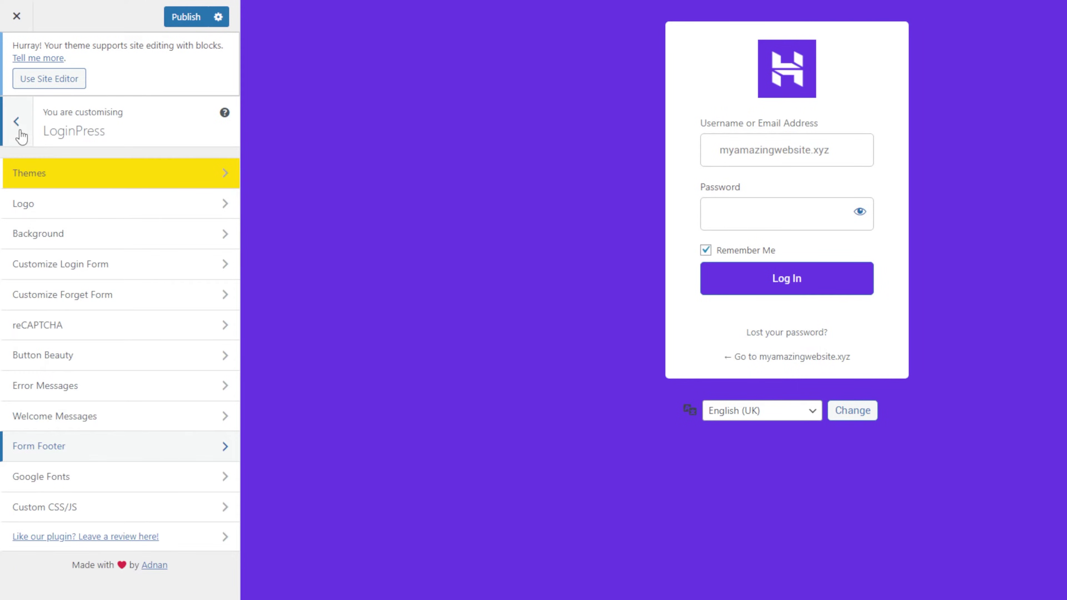
Step: Open the Custom CSS/JS section and publish the login page customisations
{"action": "left_click", "coordinate": [84, 505]}
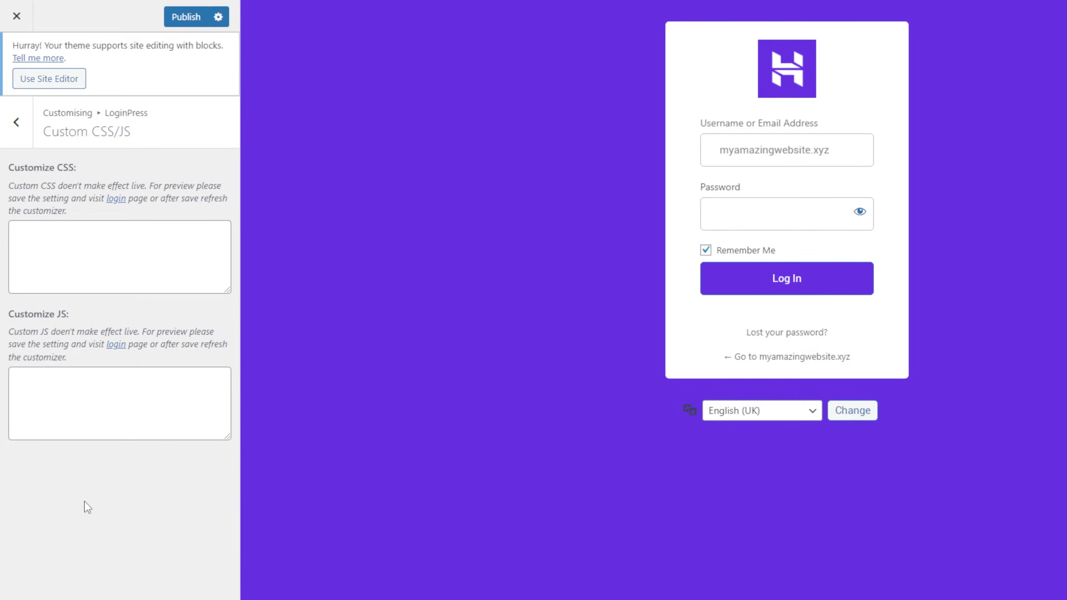
{"action": "left_click", "coordinate": [200, 18]}
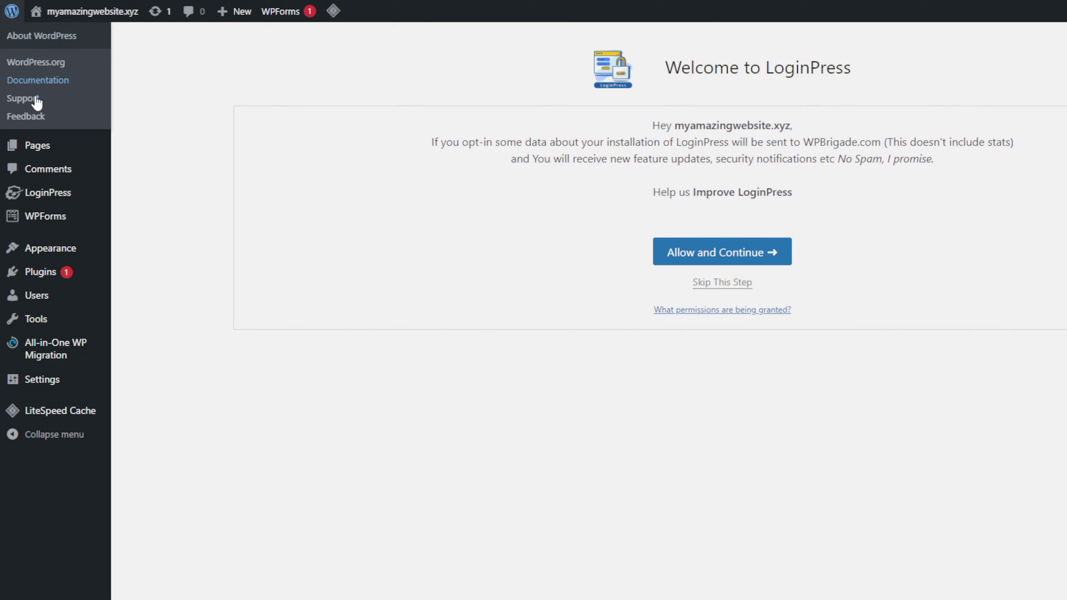
Step: Switch on Auto Remember Me in the LoginPress general settings
{"action": "mouse_move", "coordinate": [22, 195]}
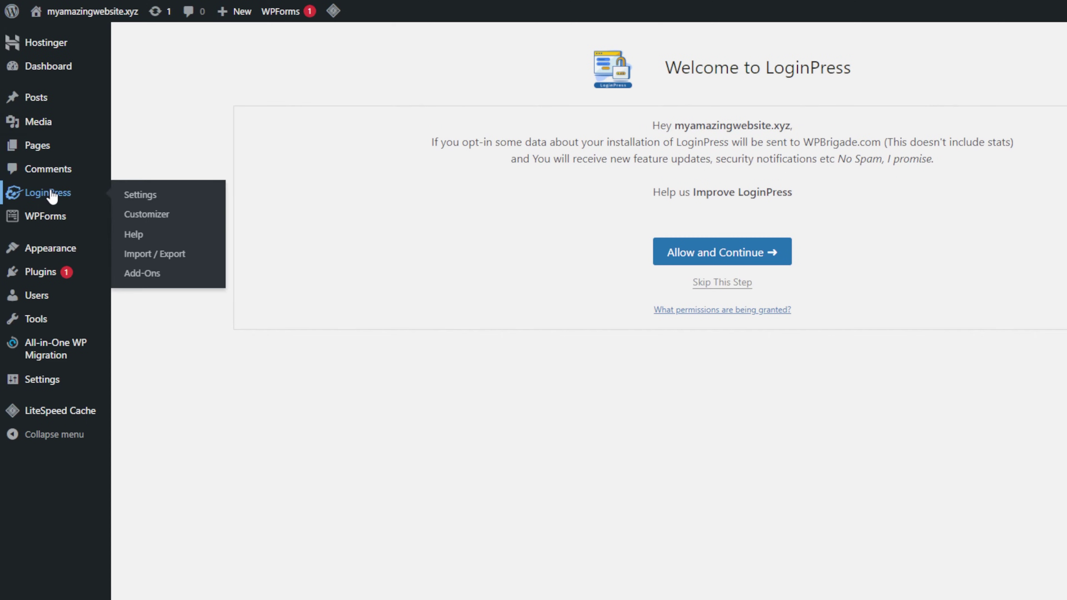
{"action": "left_click", "coordinate": [141, 195]}
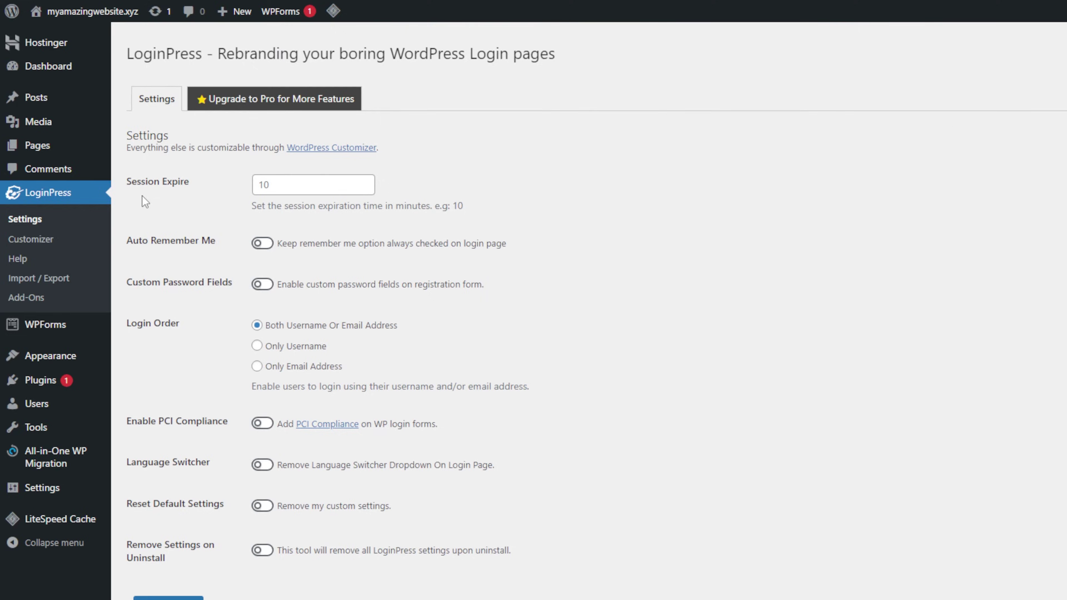
{"action": "left_click", "coordinate": [265, 244]}
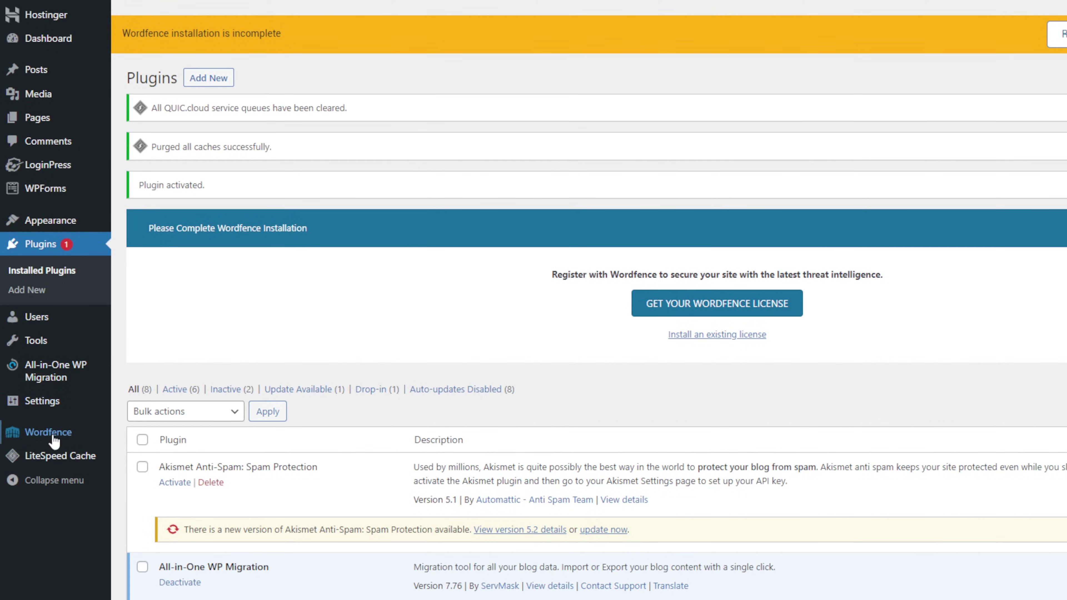
Step: Review Wordfence's Two-Factor Authentication setup, then view the Limit Login Attempts Reloaded plugin details
{"action": "mouse_move", "coordinate": [54, 441]}
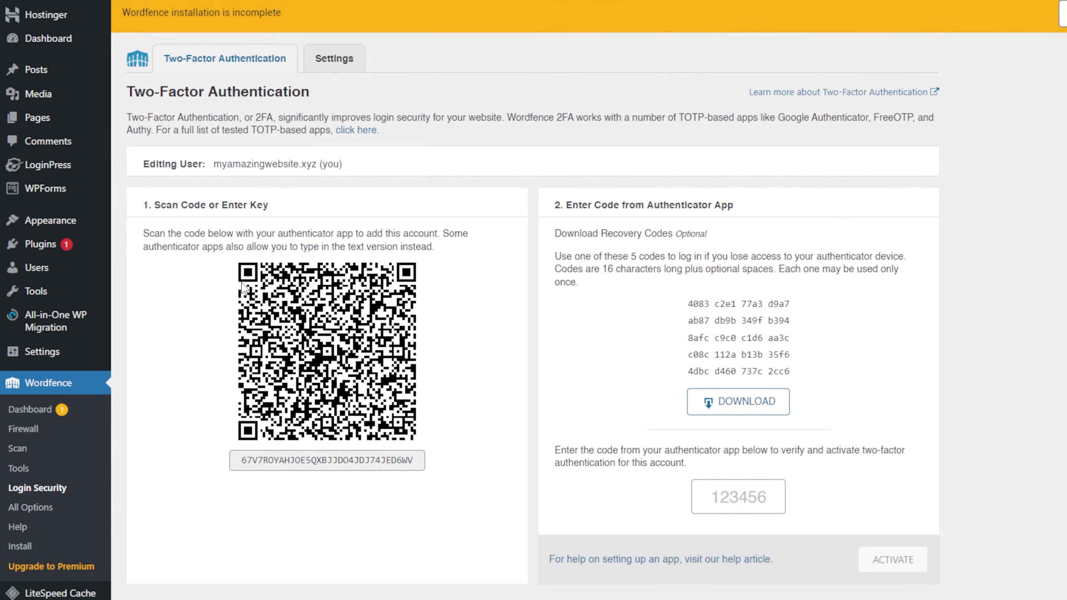
{"action": "left_click", "coordinate": [253, 67]}
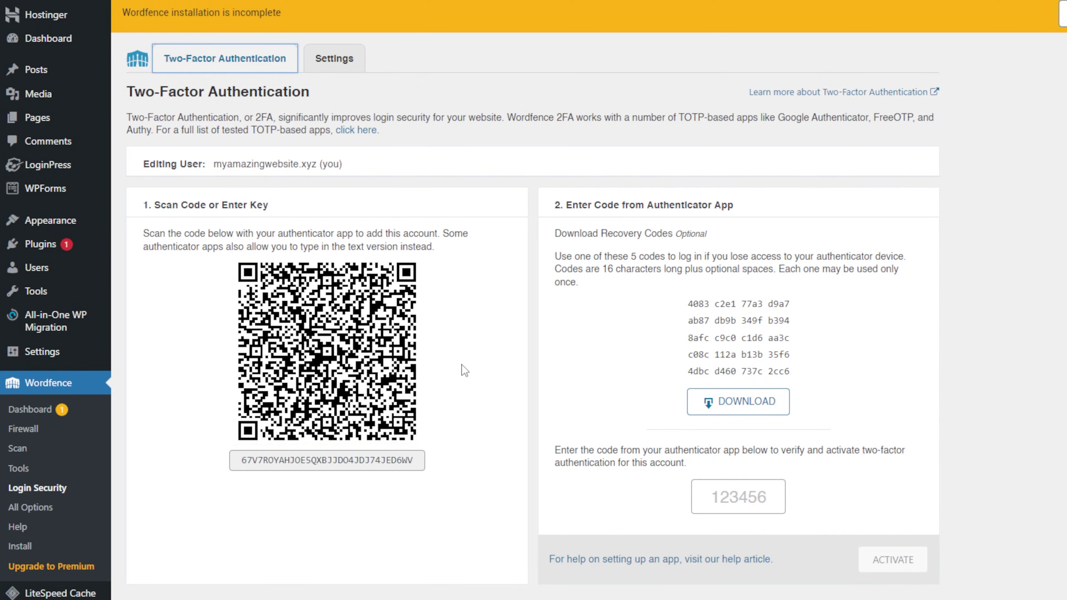
{"action": "left_click", "coordinate": [435, 431]}
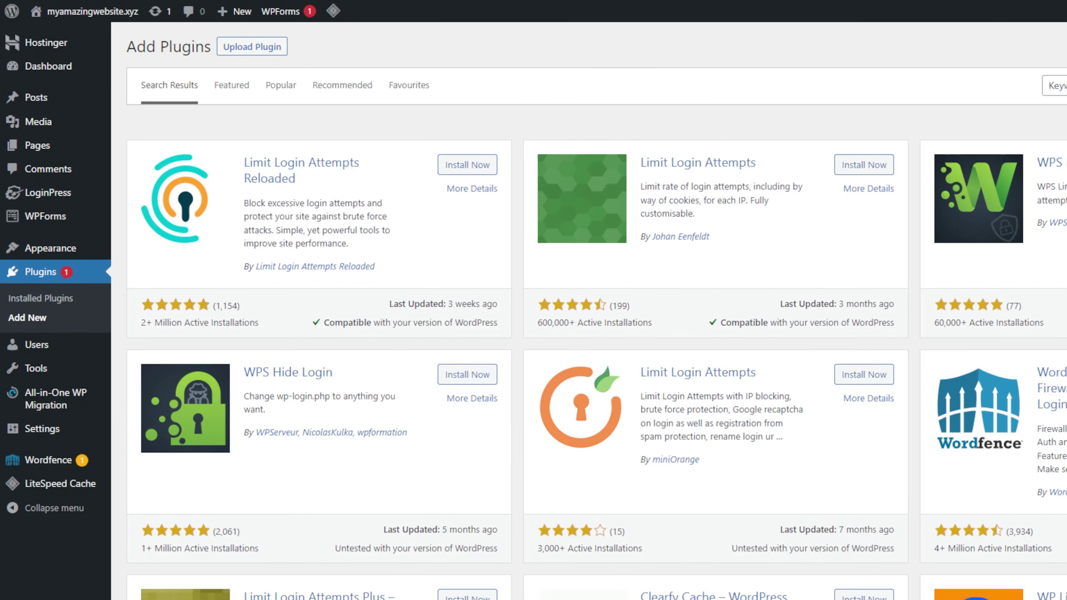
{"action": "left_click", "coordinate": [355, 164]}
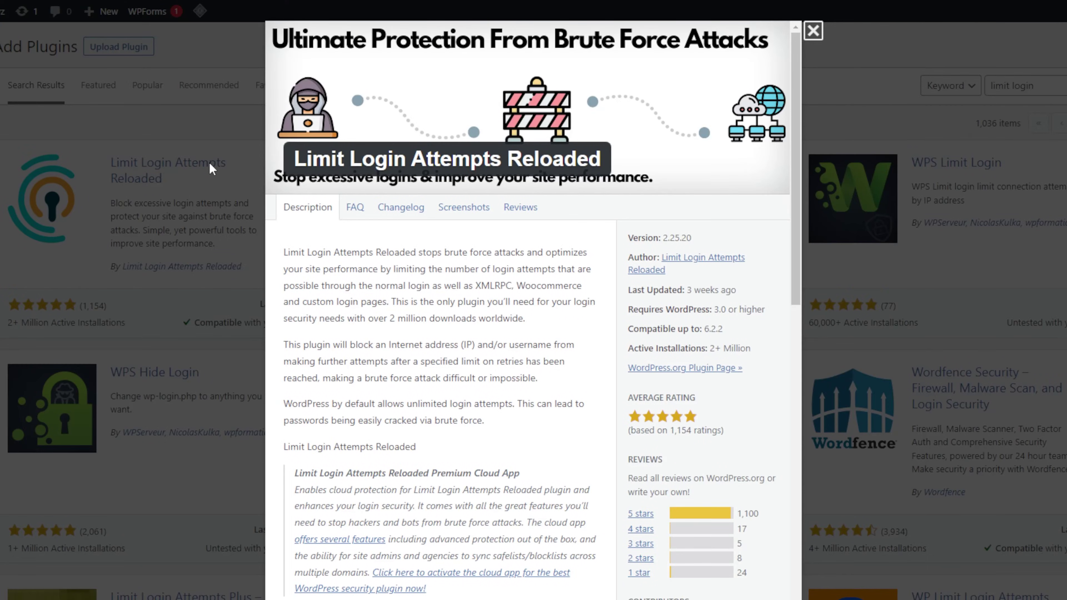